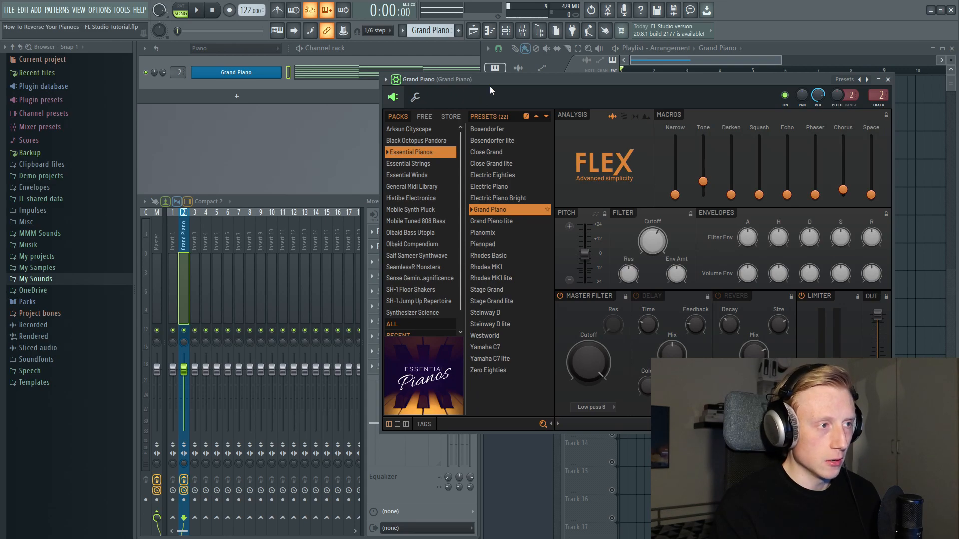
- Play the Grand Piano pattern from the start of the playlist and close the FLEX instrument window
key("space")
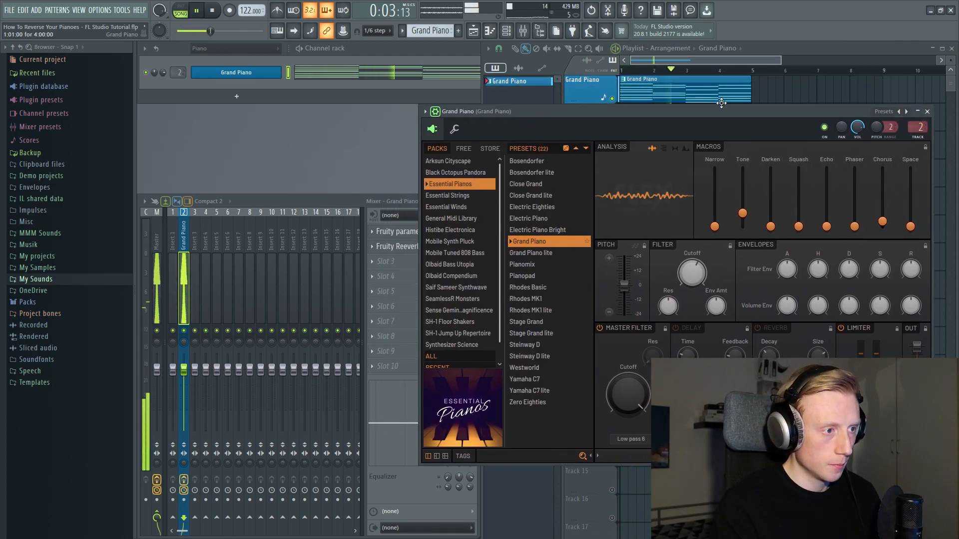
left_click(927, 111)
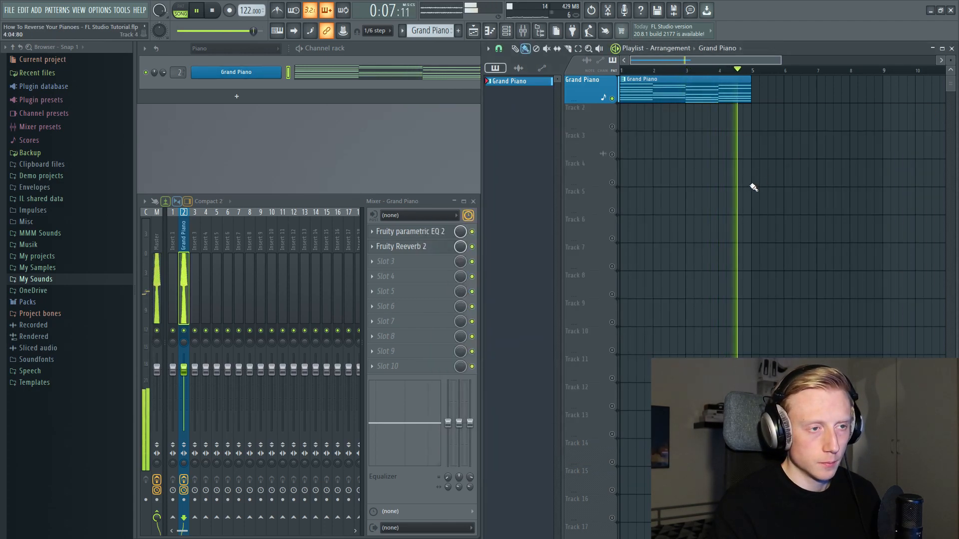
key("space")
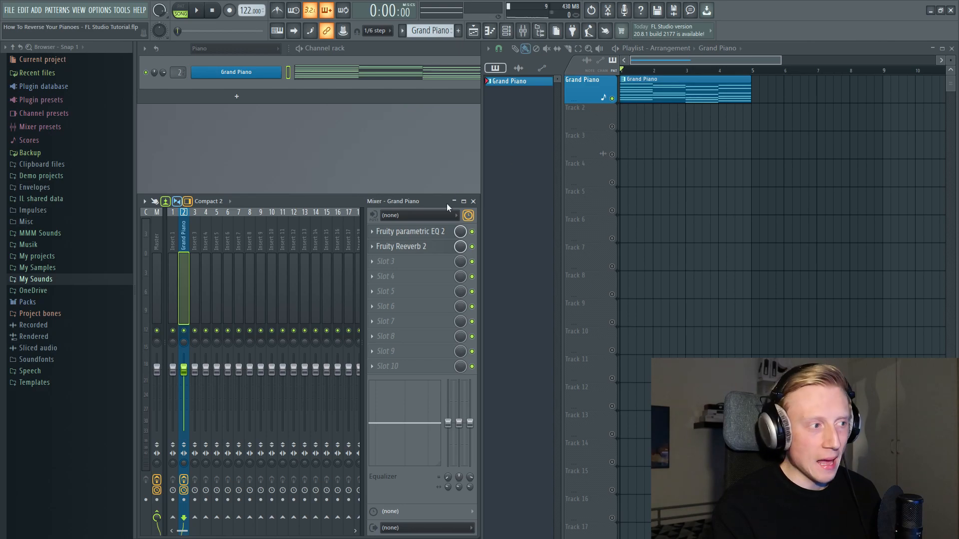
- Inspect the Fruity parametric EQ 2 and Fruity Reeverb 2 effects on the Grand Piano insert, and play the pattern again
left_click(436, 231)
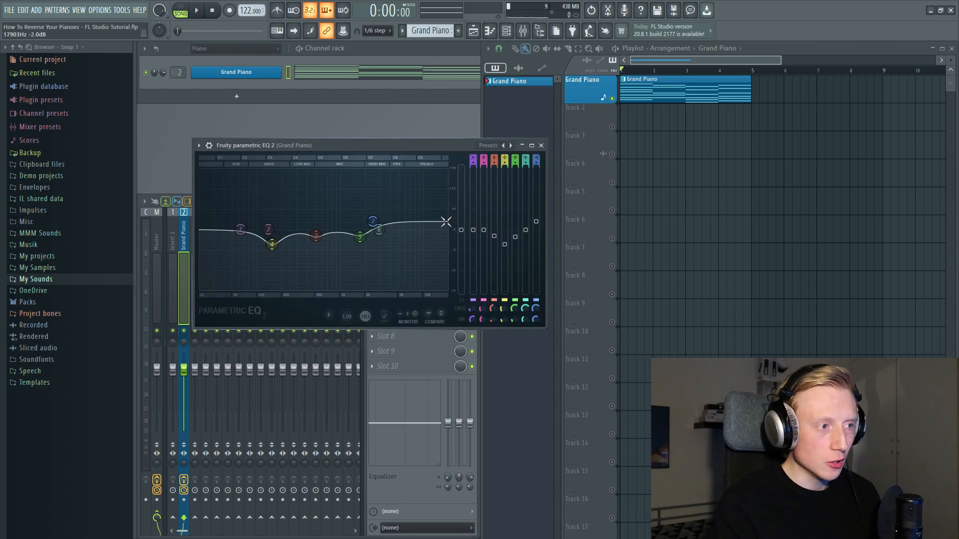
left_click(540, 145)
left_click(417, 246)
left_click(469, 156)
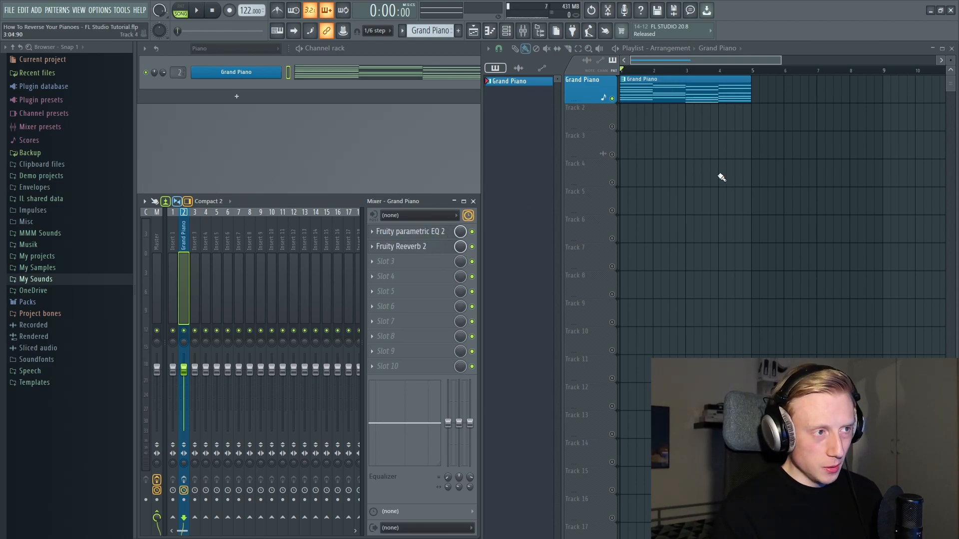
key("space")
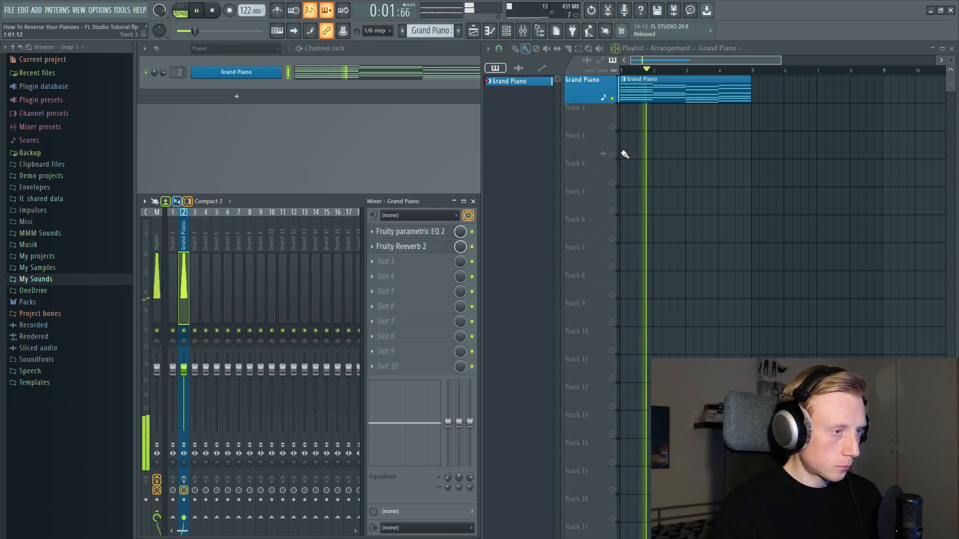
key("space")
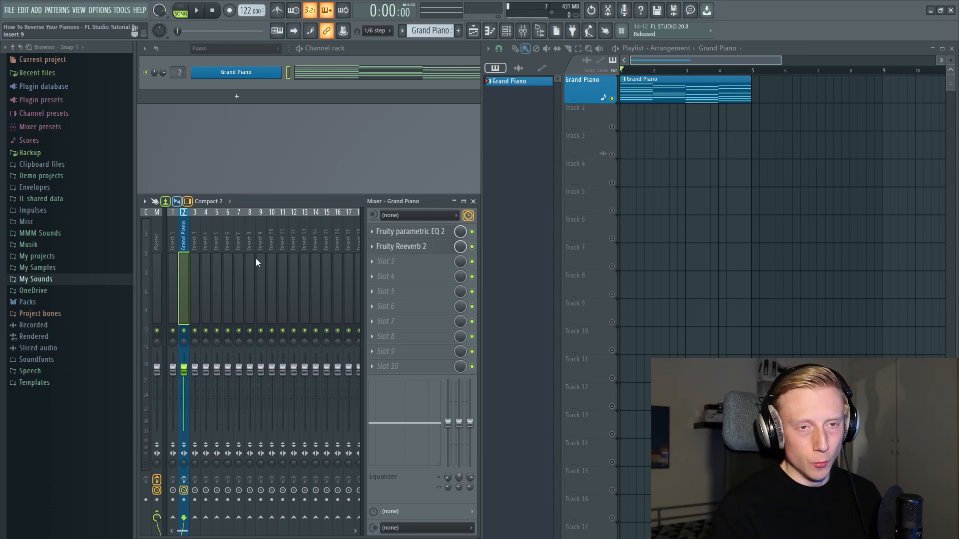
- Quick render the Grand Piano pattern as an audio clip and place the clip on Track 2 at bar 1
right_click(530, 84)
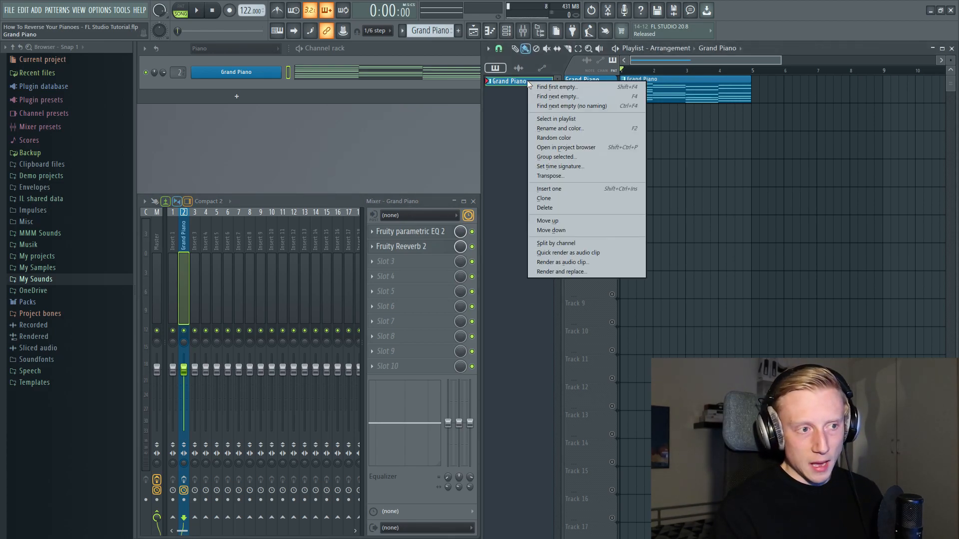
left_click(586, 252)
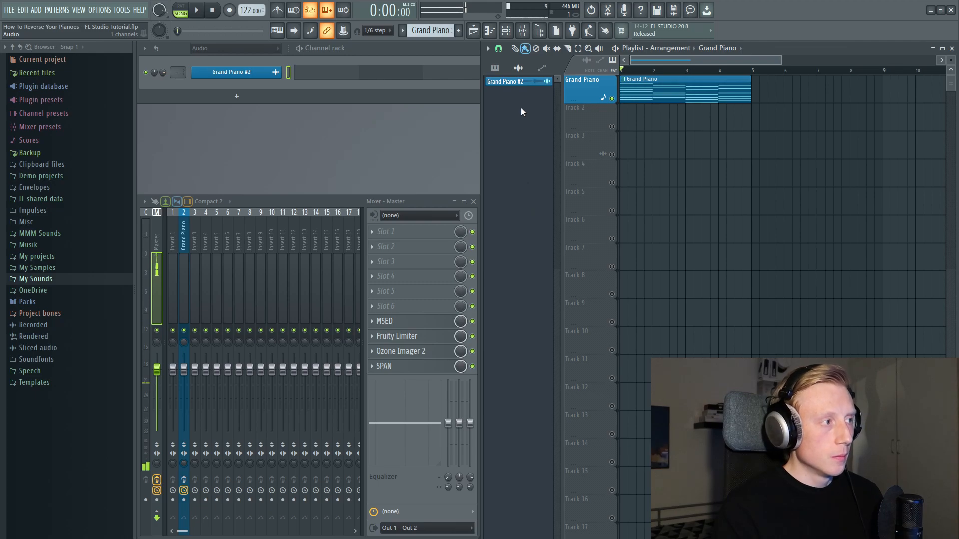
left_click(527, 83)
left_click_drag(528, 89, 616, 126)
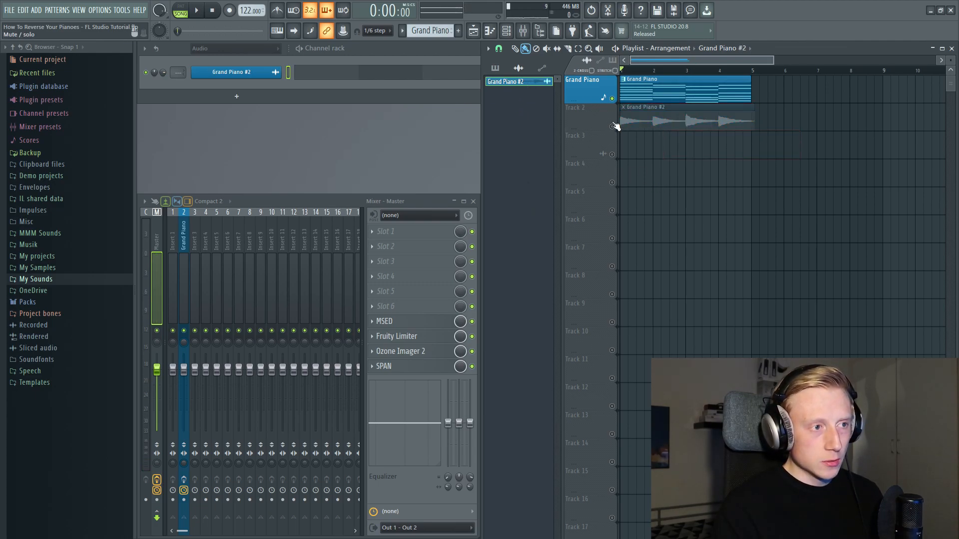
- Play the Grand Piano pattern and the rendered audio clip separately by soloing their tracks to compare them
right_click(612, 127)
left_click(613, 99)
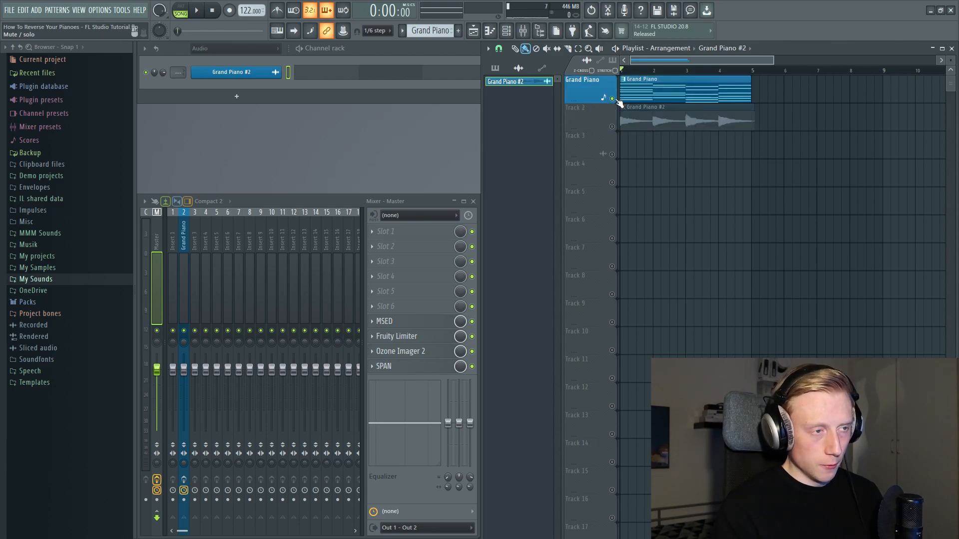
key("space")
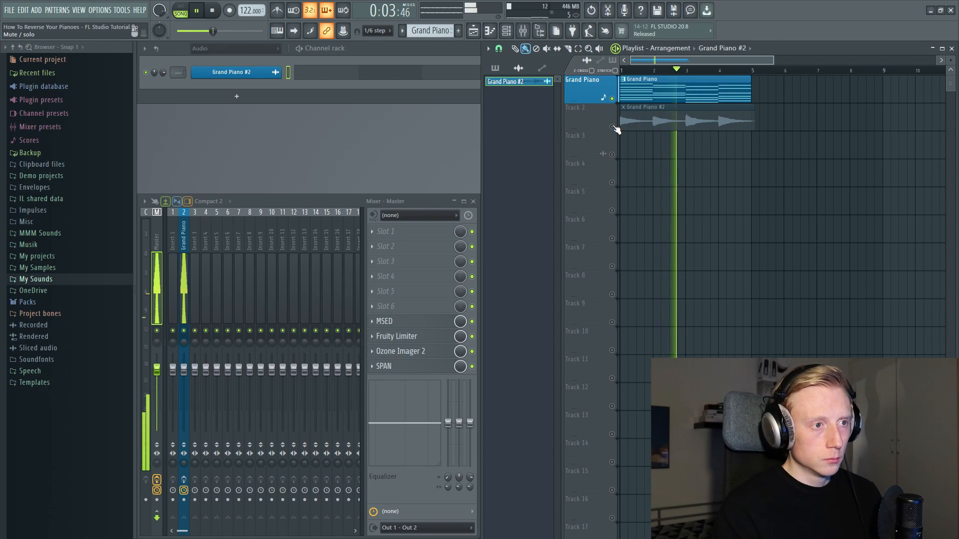
key("space")
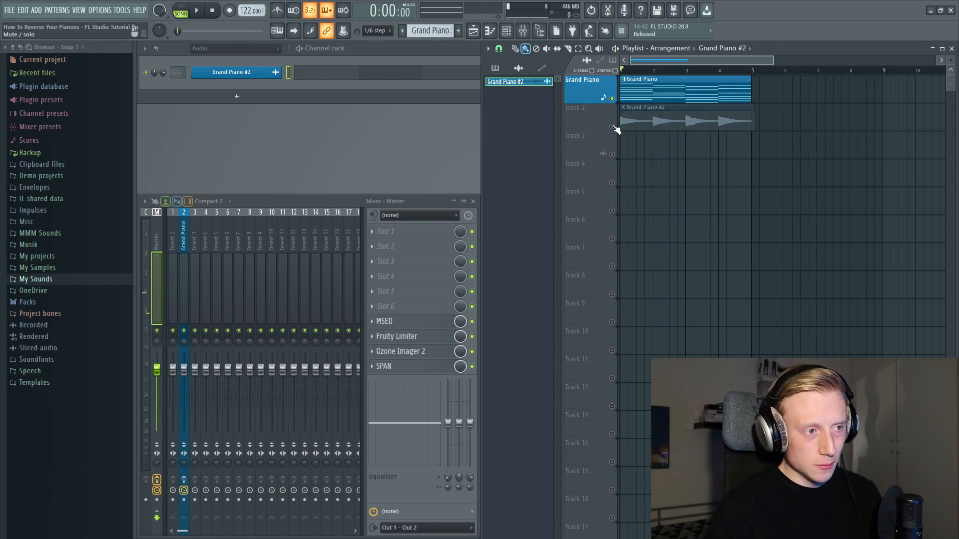
left_click(612, 127, "ctrl")
key("space")
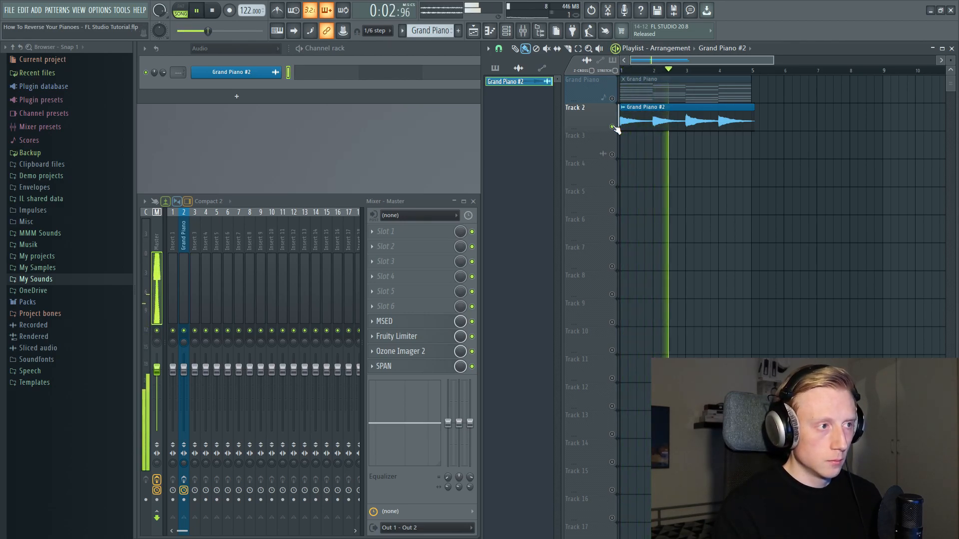
key("space")
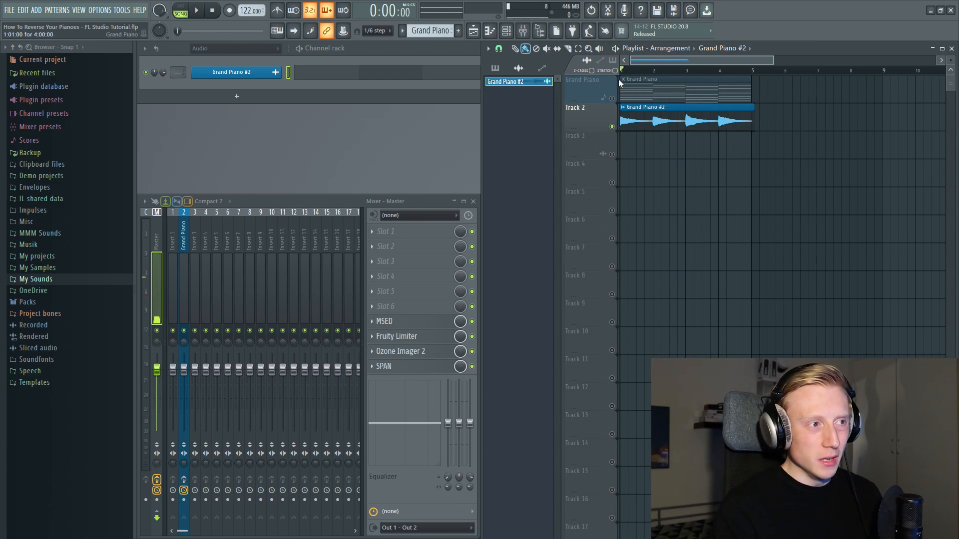
- Open the channel settings of the Grand Piano #2 audio clip and enable the Reverse effect
scroll(178, 72, "up", 2)
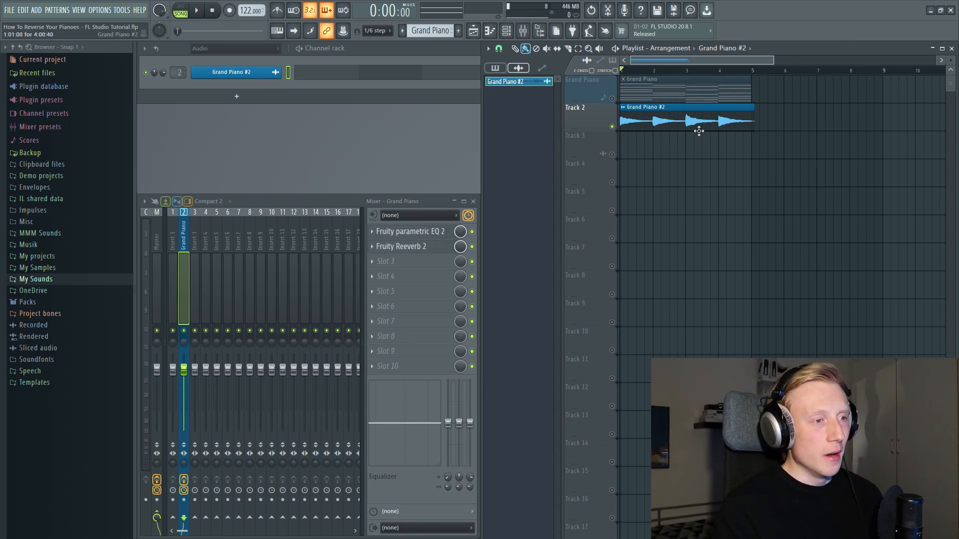
double_click(670, 121)
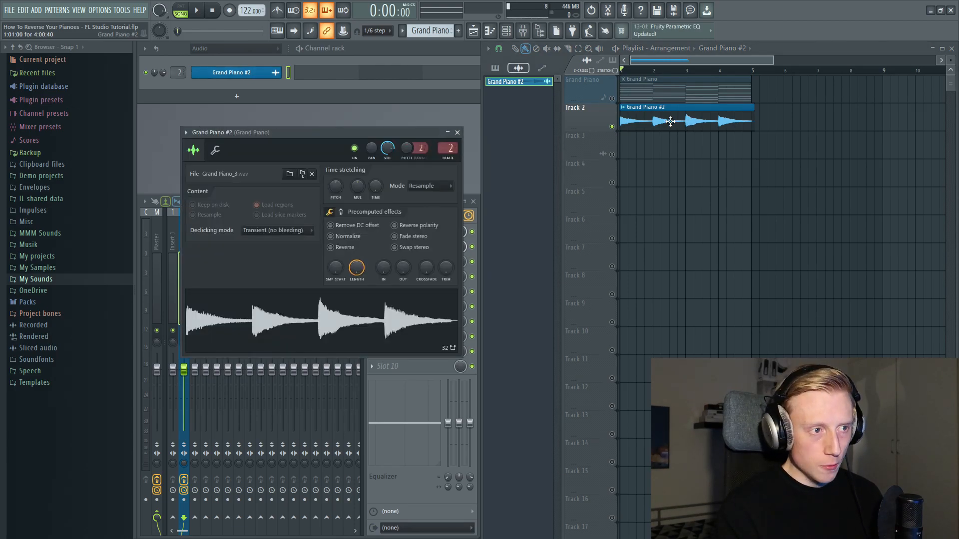
left_click(344, 247)
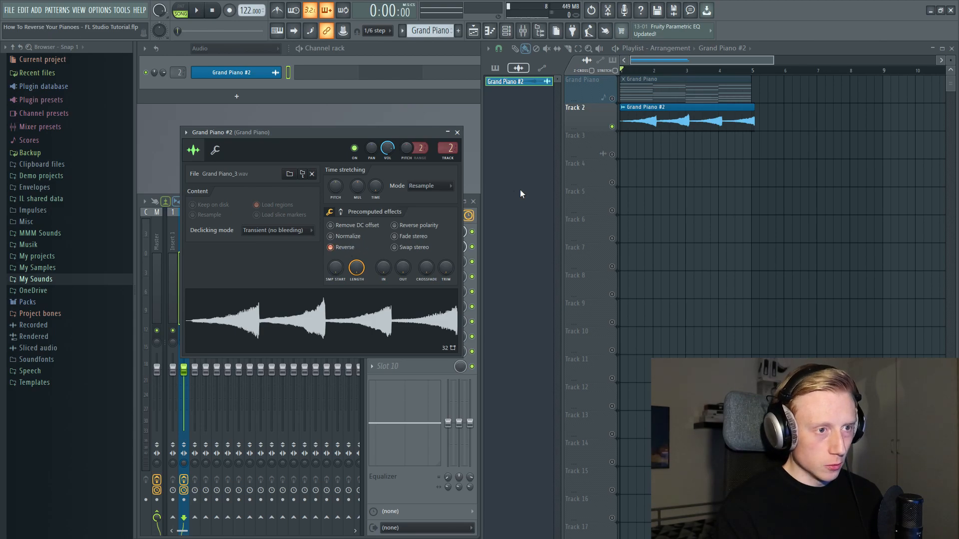
- Move the reversed clip on Track 2 behind the pattern so that its end lines up with bar 9
left_click_drag(744, 121, 864, 117)
scroll(916, 142, "up", 2)
scroll(888, 111, "up", 6)
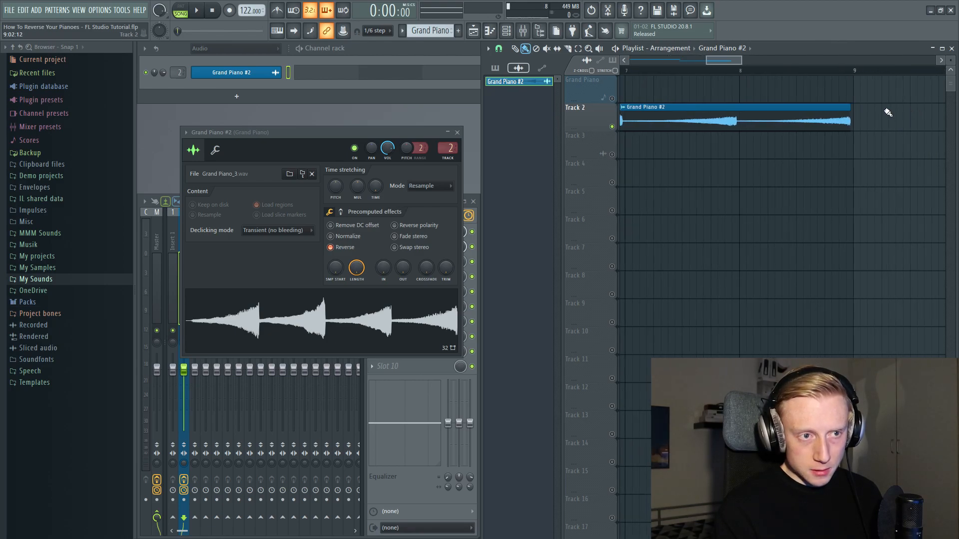
left_click_drag(780, 121, 811, 119)
scroll(785, 142, "down", 2)
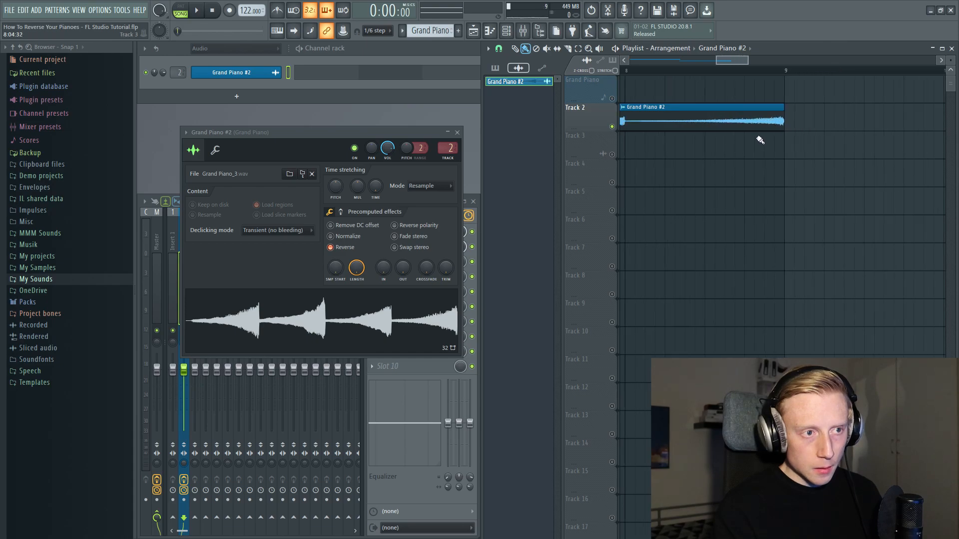
scroll(739, 122, "down", 2)
scroll(675, 74, "down", 2)
- Play the reversed clip on Track 2 from bar 5
left_click(675, 74)
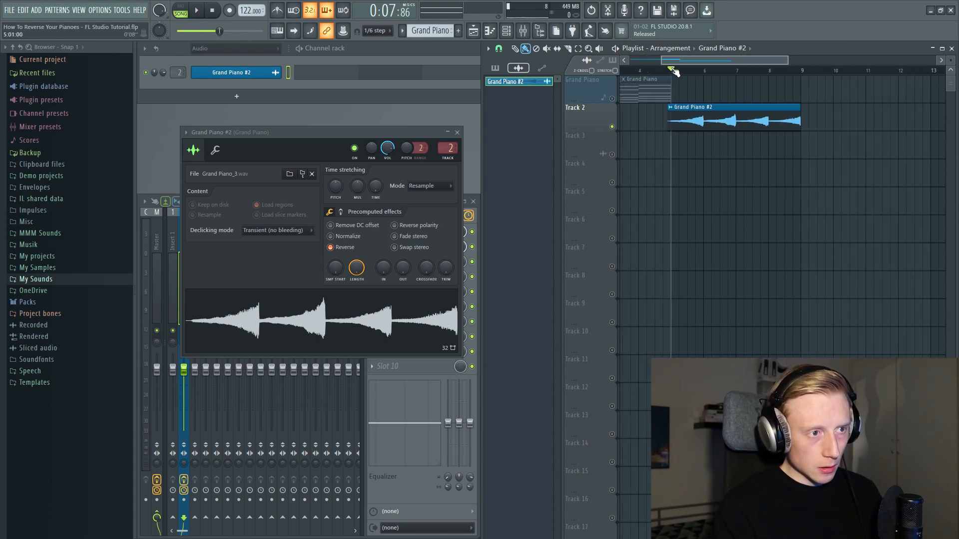
key("space")
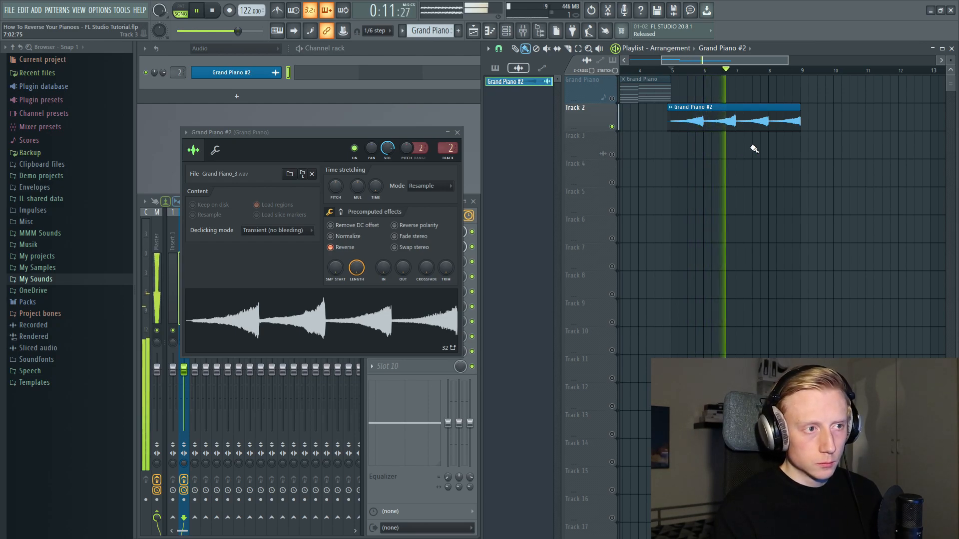
key("space")
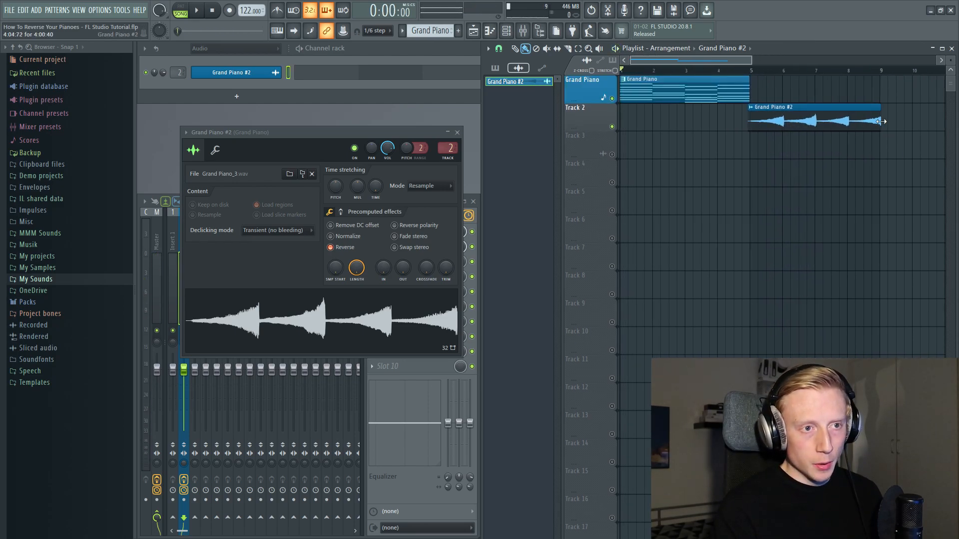
- Try the reversed clip at bar 1 beneath the Grand Piano pattern, play both together, and move it back to end at bar 9
left_click_drag(848, 113, 718, 113)
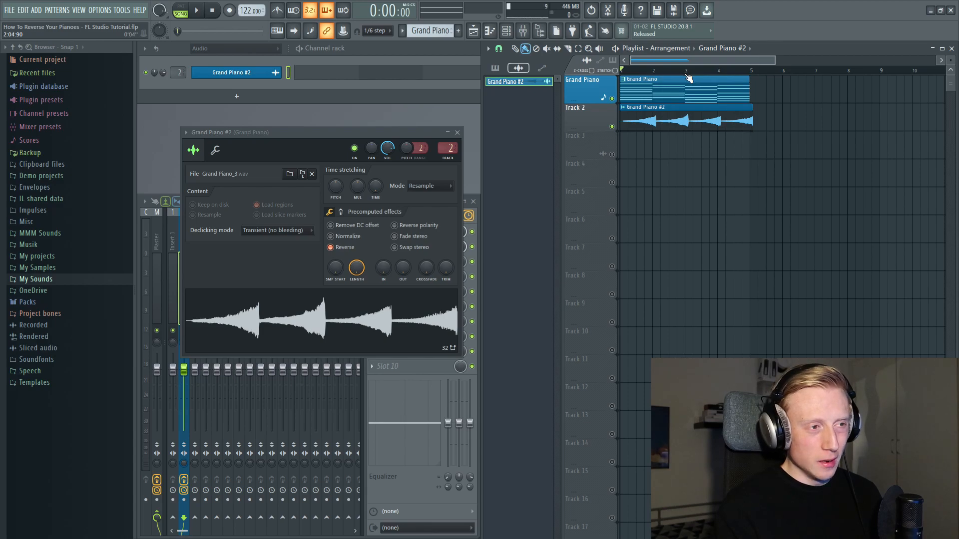
key("space")
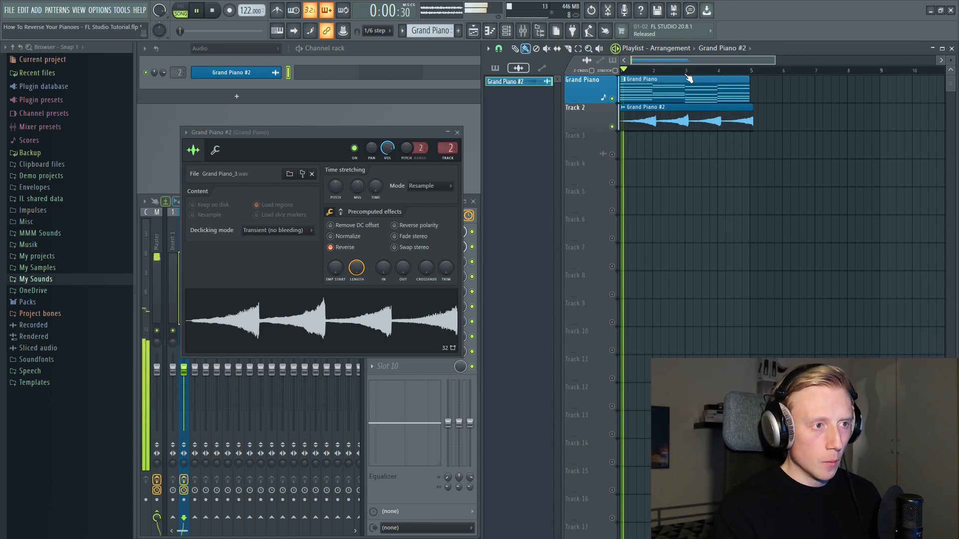
key("space")
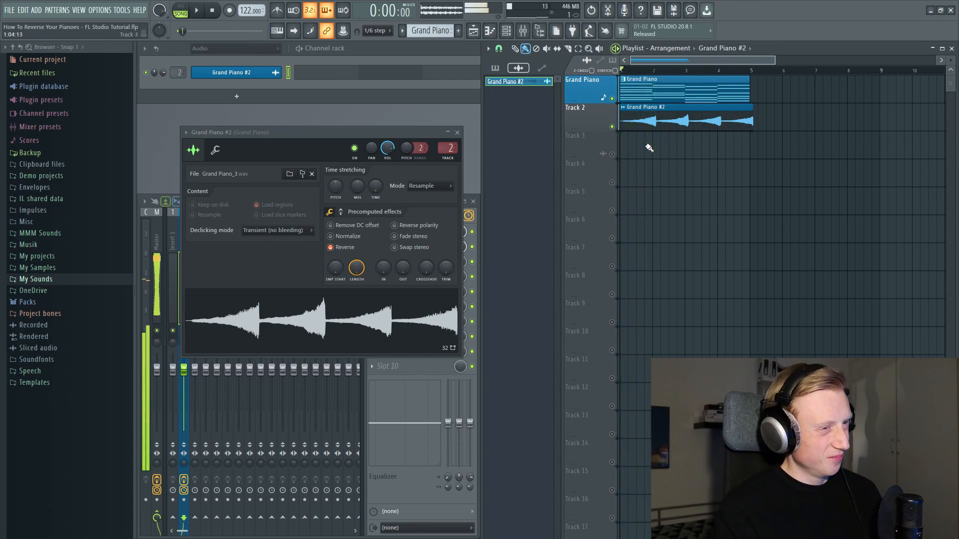
left_click_drag(672, 122, 817, 126)
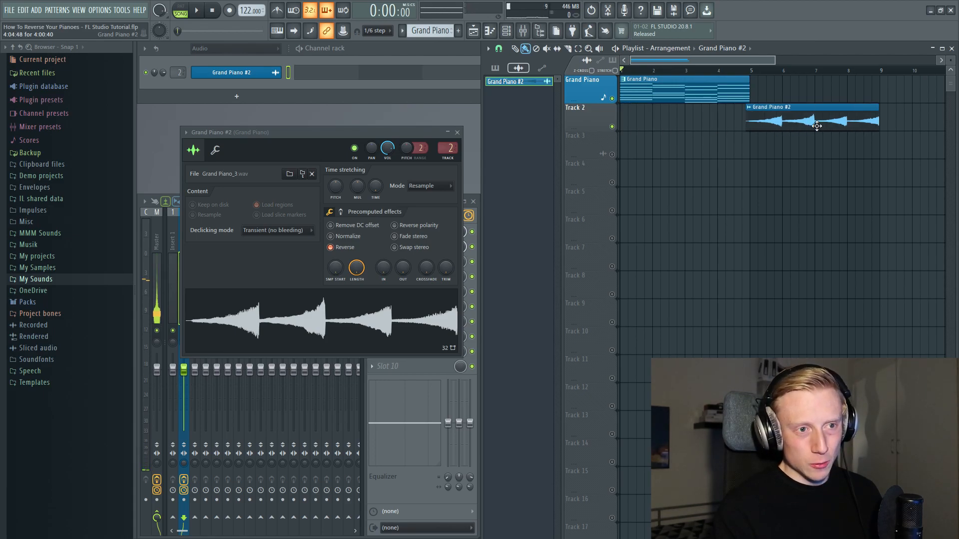
- Slice the reversed clip on Track 2 at bars 8, 7 and 6 to separate the chords
scroll(912, 120, "up", 6)
scroll(781, 126, "down", 3)
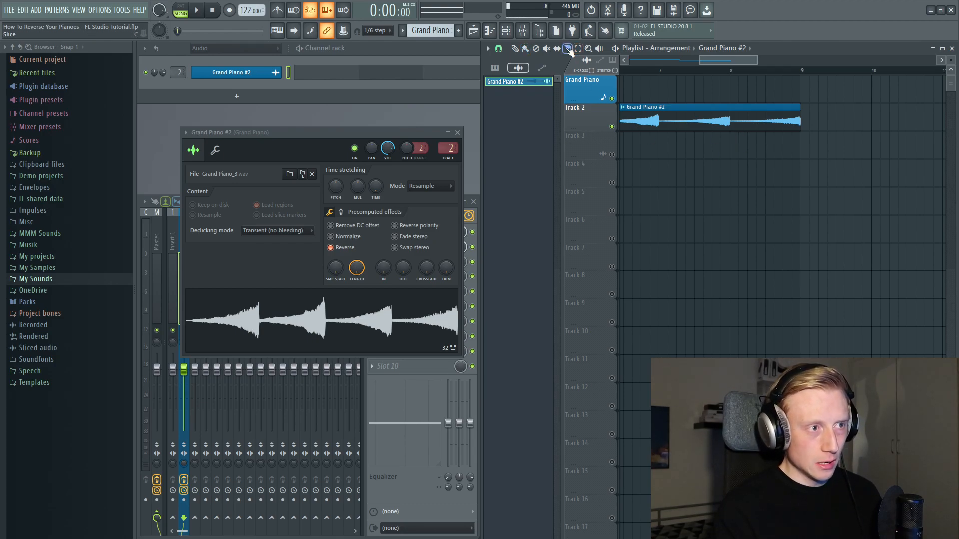
left_click_drag(732, 134, 731, 87)
left_click_drag(756, 175, 887, 165)
left_click_drag(793, 139, 795, 109)
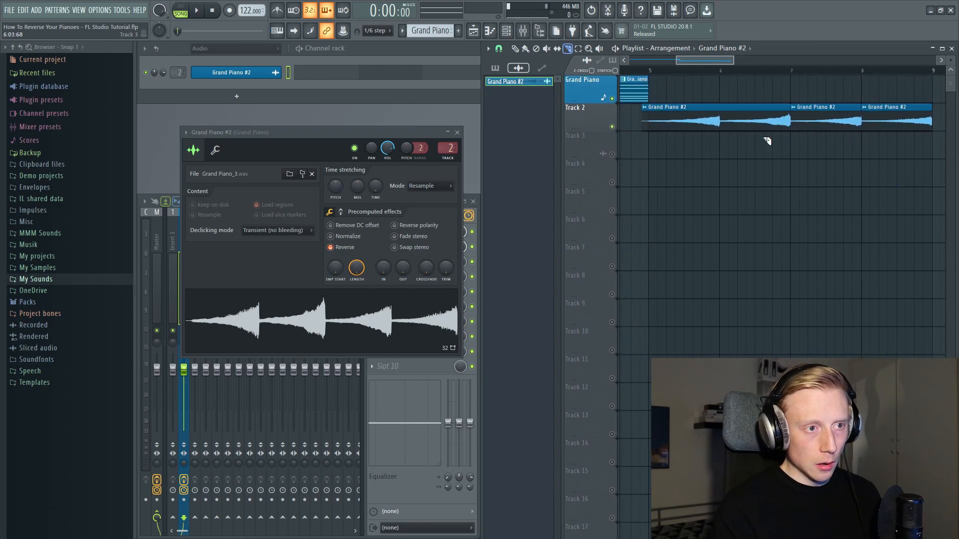
left_click_drag(719, 132, 719, 98)
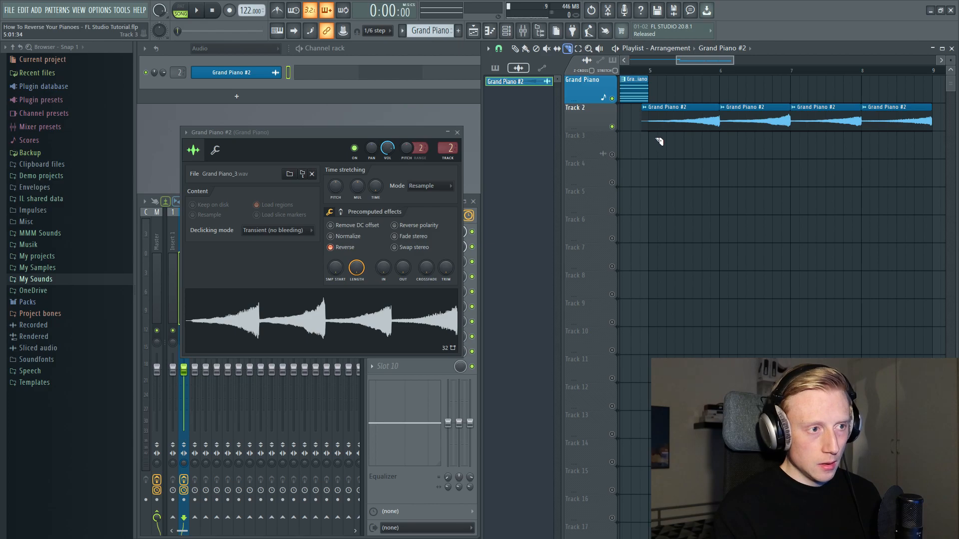
- Slice the first reversed chord at bar 5 and delete the short leftover piece before it
left_click_drag(649, 132, 652, 114)
key("p")
right_click(646, 122)
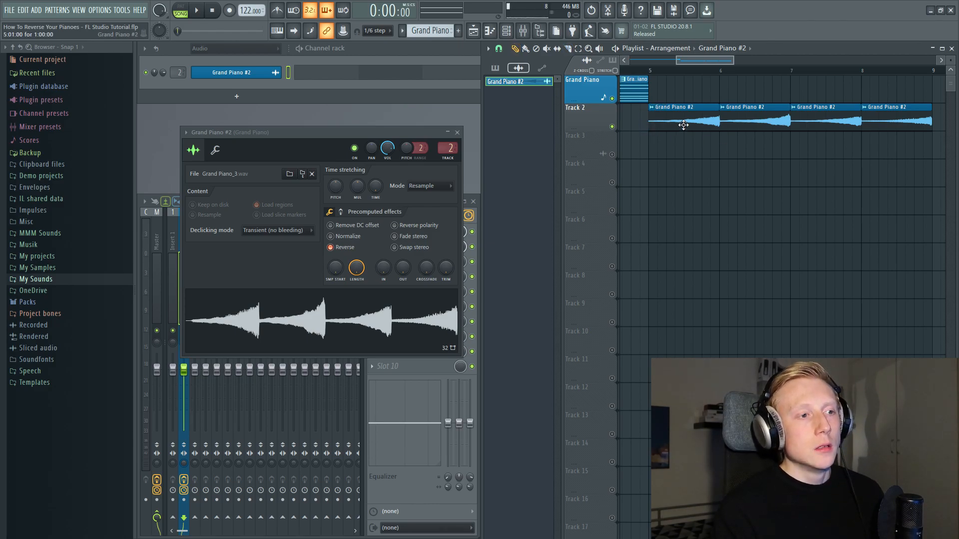
- Set the declicking mode of the Grand Piano #2 clip to Transient (bleeding)
left_click_drag(301, 132, 346, 109)
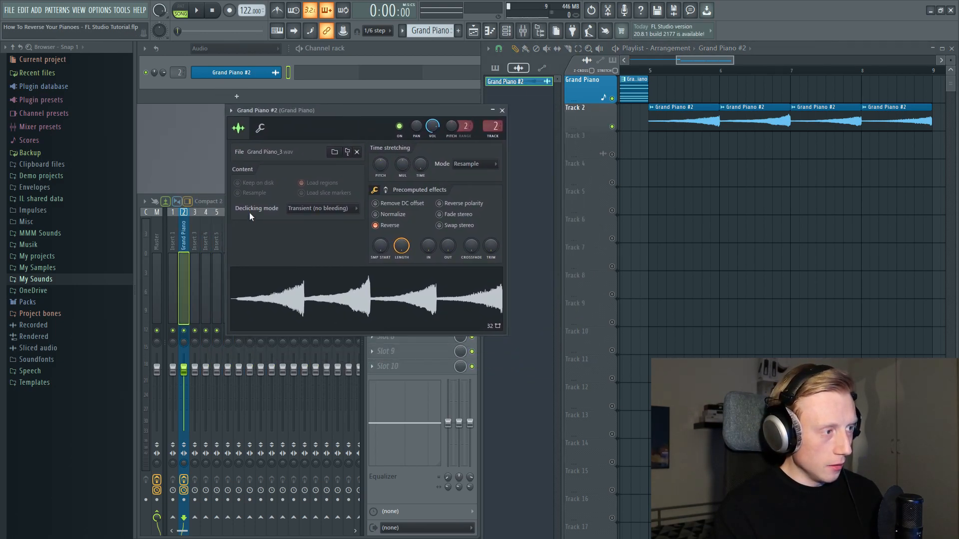
left_click(313, 210)
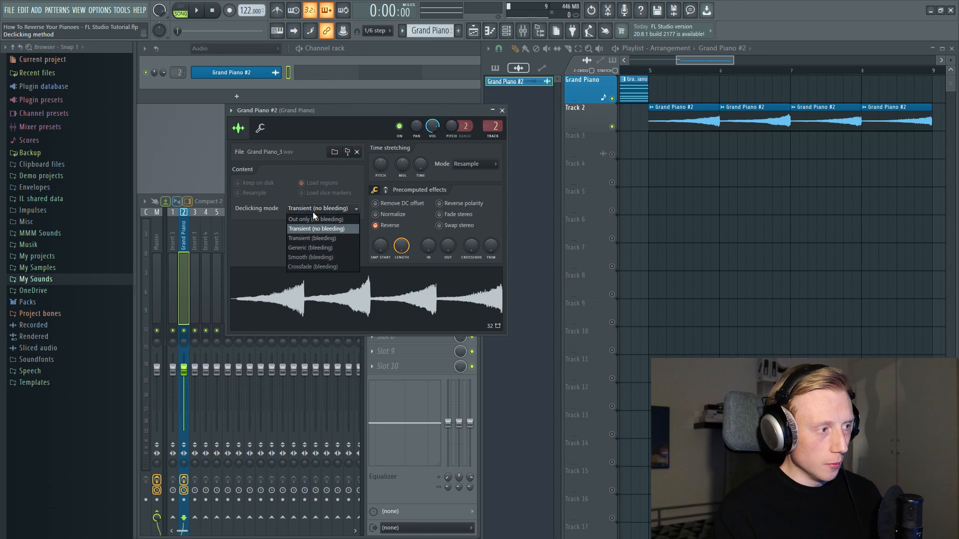
left_click(317, 238)
- Shift the slice that starts at bar 6 slightly later to expose the preceding slice's fade-out
scroll(757, 114, "up", 8)
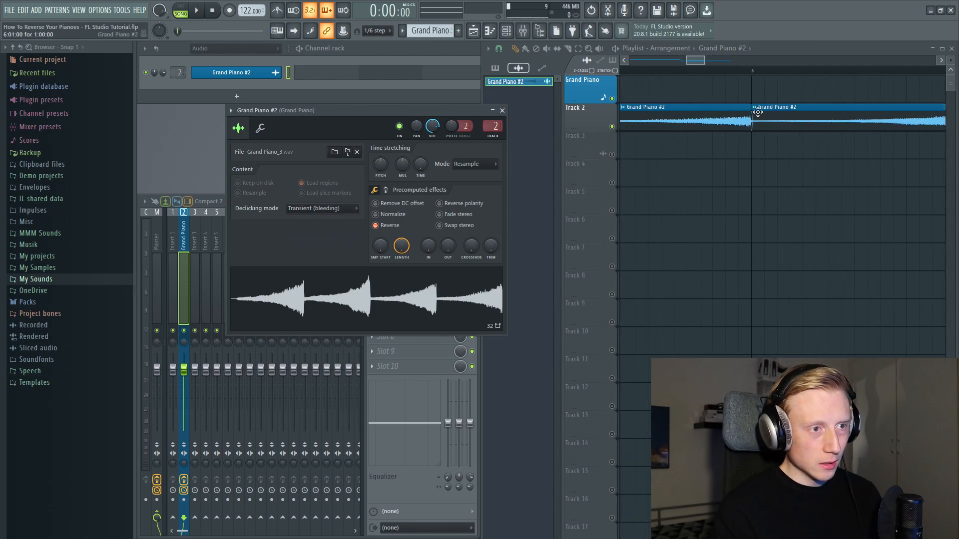
left_click(819, 123)
left_click_drag(850, 114, 801, 126)
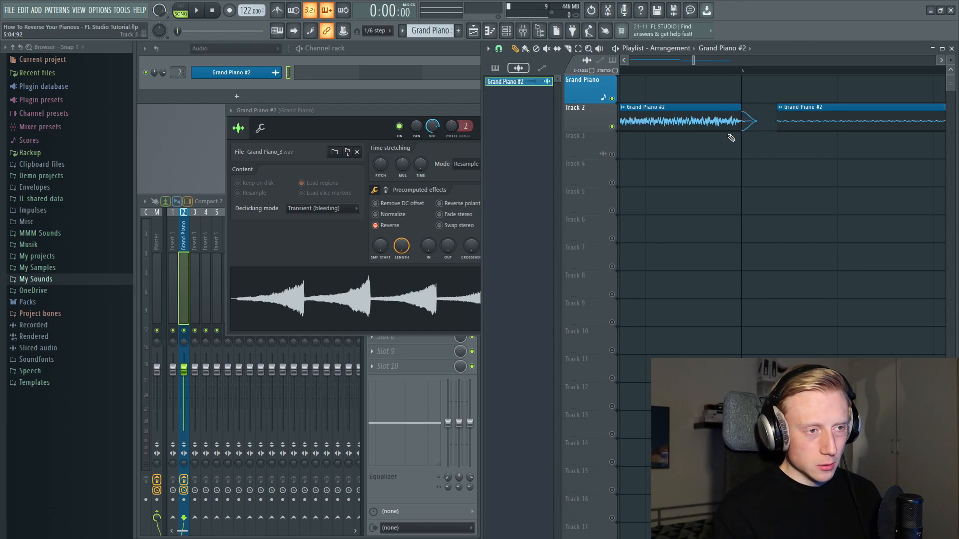
- Undo the last slice shift and rearrange the four reversed chords on Track 2 in opposite order, filling bars 1 to 4
key("ctrl+z")
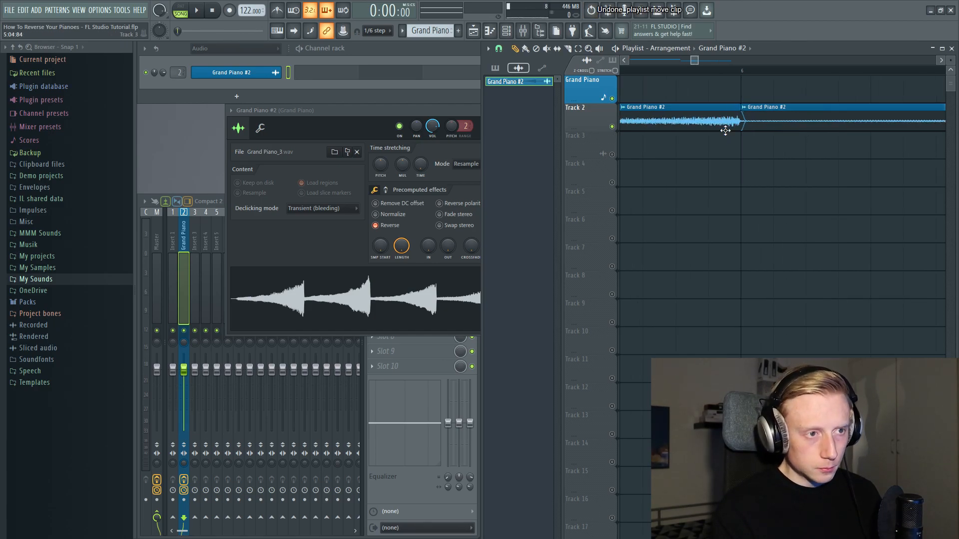
scroll(727, 130, "down", 8)
left_click_drag(662, 144, 894, 246)
left_click_drag(819, 119, 601, 123)
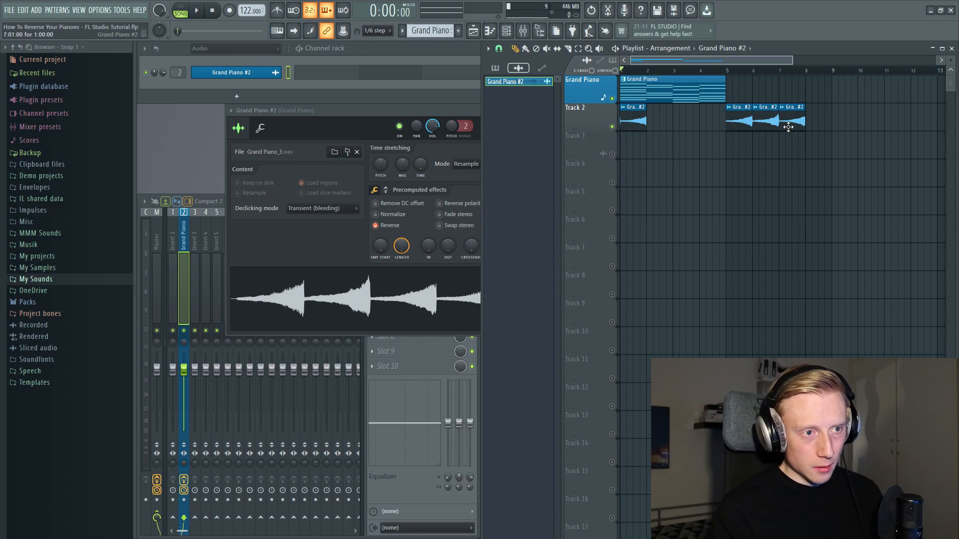
left_click_drag(795, 124, 666, 129)
left_click_drag(763, 121, 725, 152)
scroll(630, 123, "up", 4)
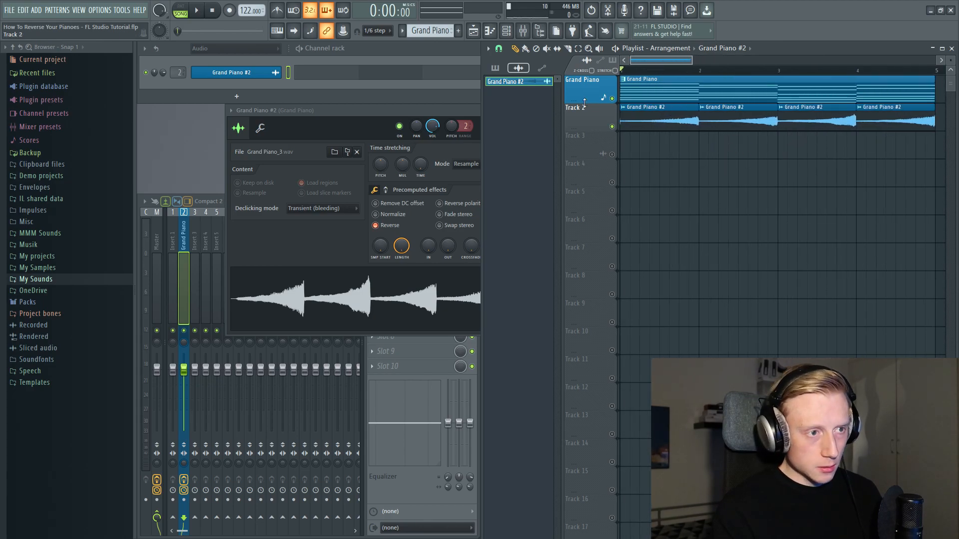
- Inspect the joins between the rearranged slices and play the arrangement to check the reversed chords against the original piano
scroll(672, 113, "up", 5)
left_click_drag(897, 180, 530, 173)
left_click_drag(793, 150, 543, 159)
left_click_drag(928, 143, 941, 165)
scroll(791, 182, "down", 4)
scroll(791, 182, "down", 3)
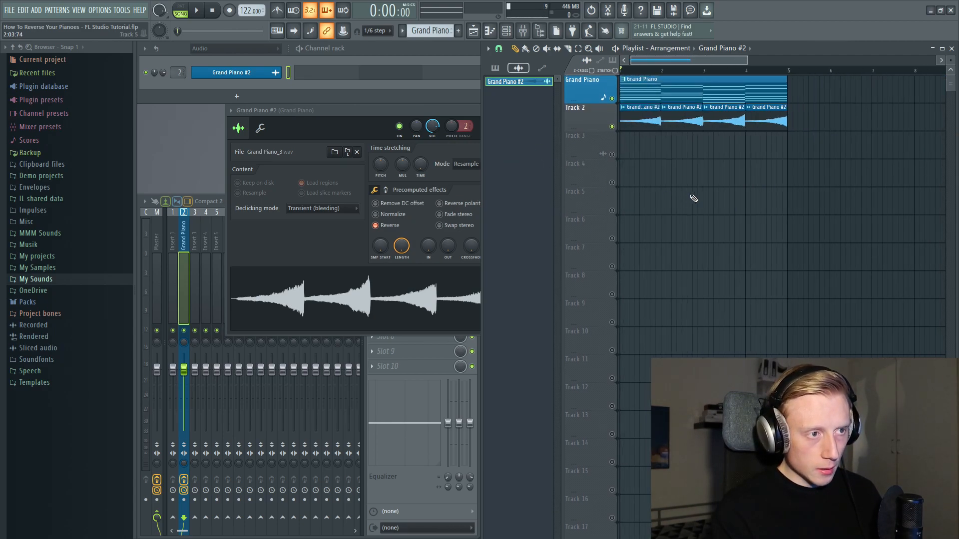
key("space")
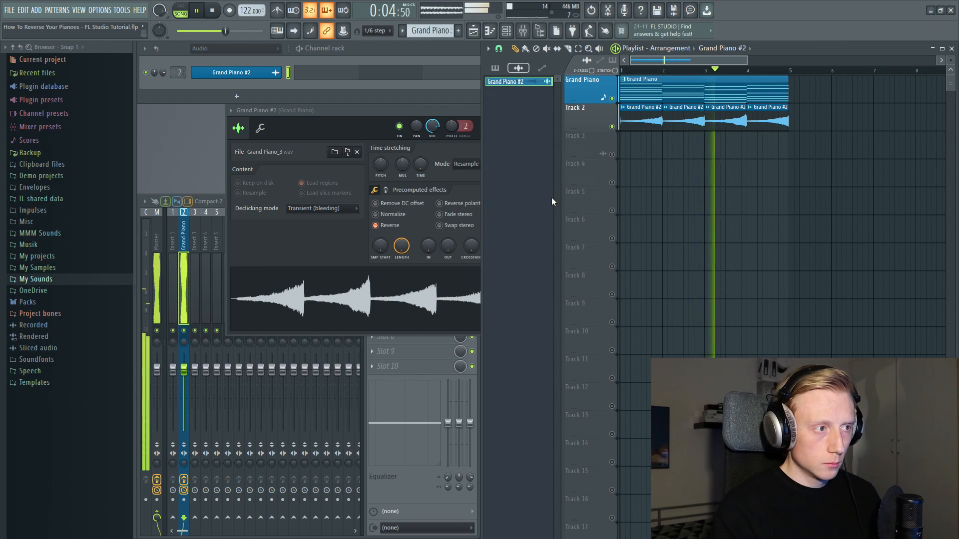
left_click_drag(390, 109, 364, 106)
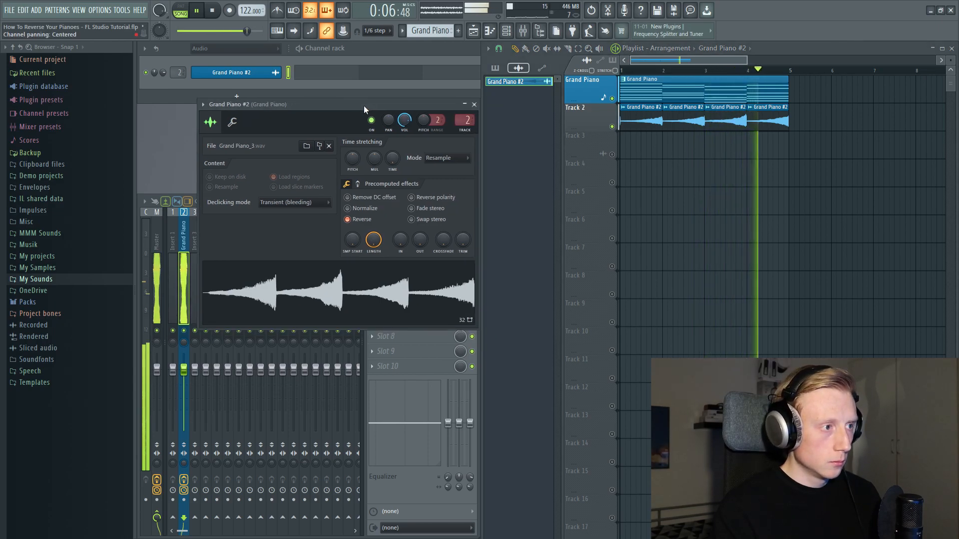
key("space")
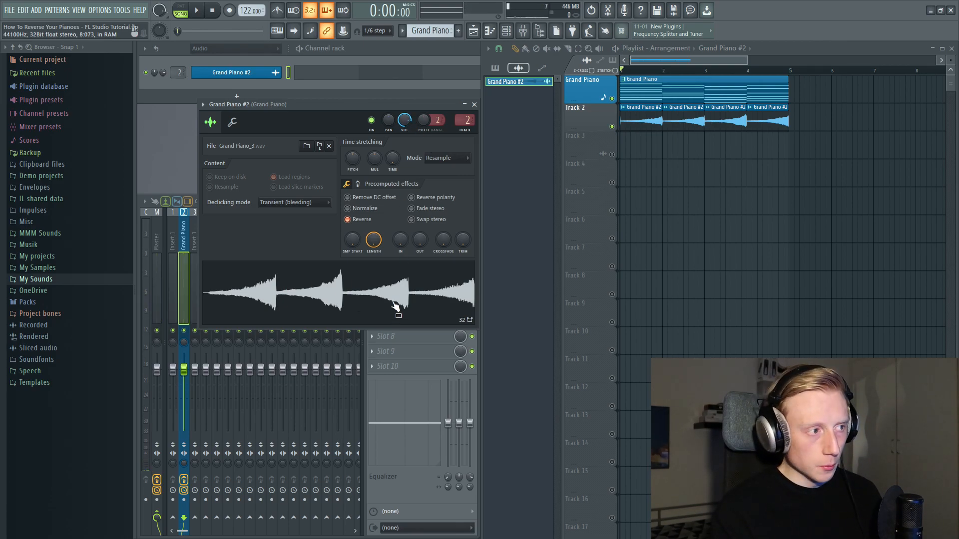
- Lower the Grand Piano #2 clip's volume during playback and close its channel settings
key("space")
left_click_drag(409, 121, 409, 115)
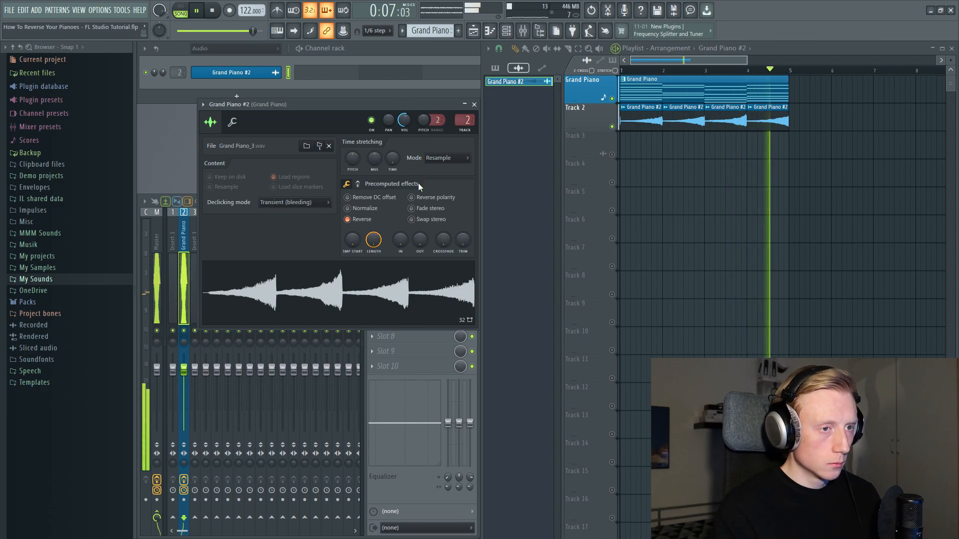
key("space")
left_click(474, 104)
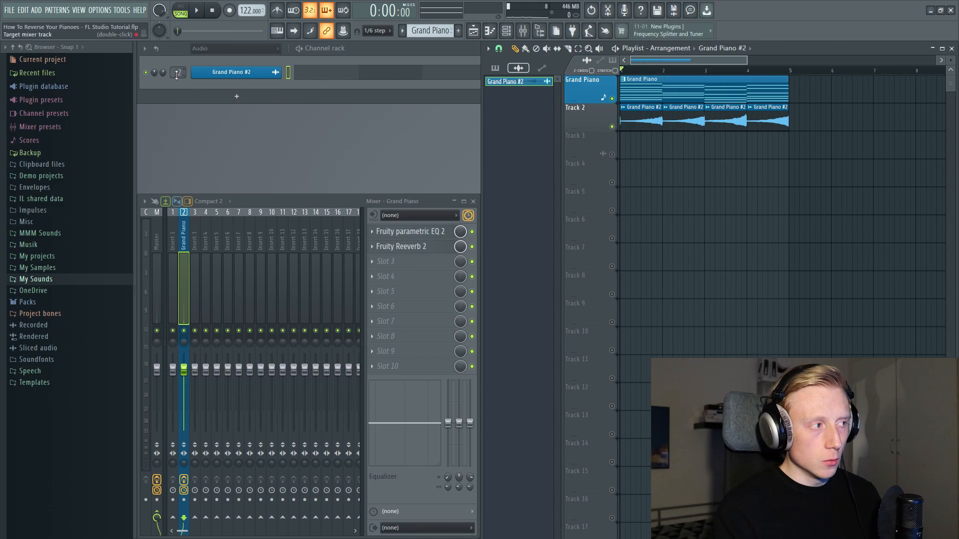
- Route the Grand Piano #2 channel to mixer track 1 and name that track Reverse Piano
left_click(174, 268)
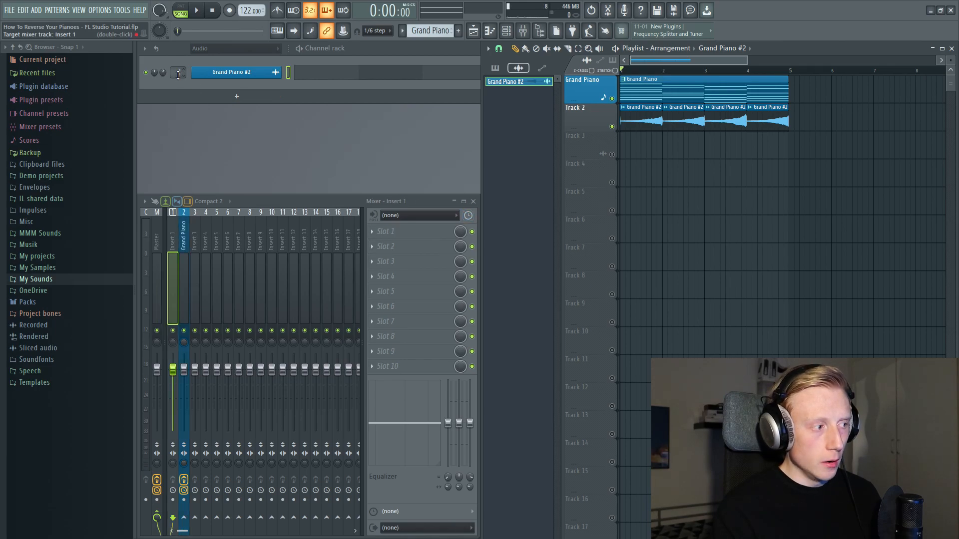
double_click(176, 239)
type("Reverse ")
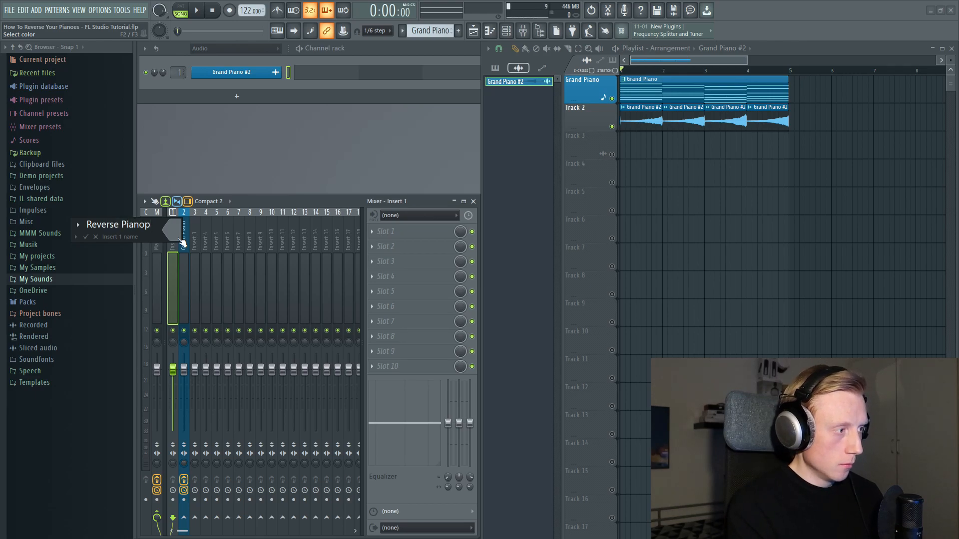
type("Pianop")
key("BackSpace")
key("Return")
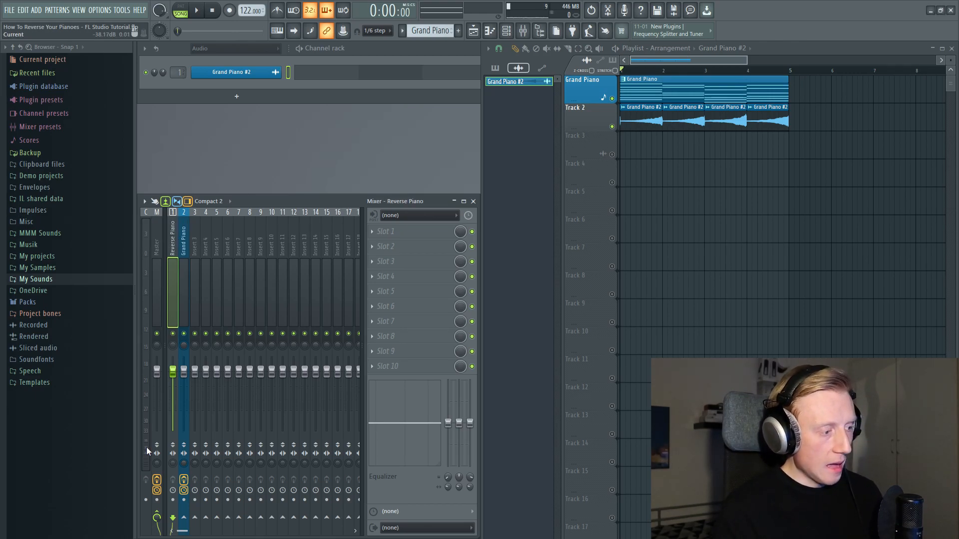
- Route the Reverse Piano mixer track only to the Grand Piano mixer track instead of directly to the master
right_click(183, 213)
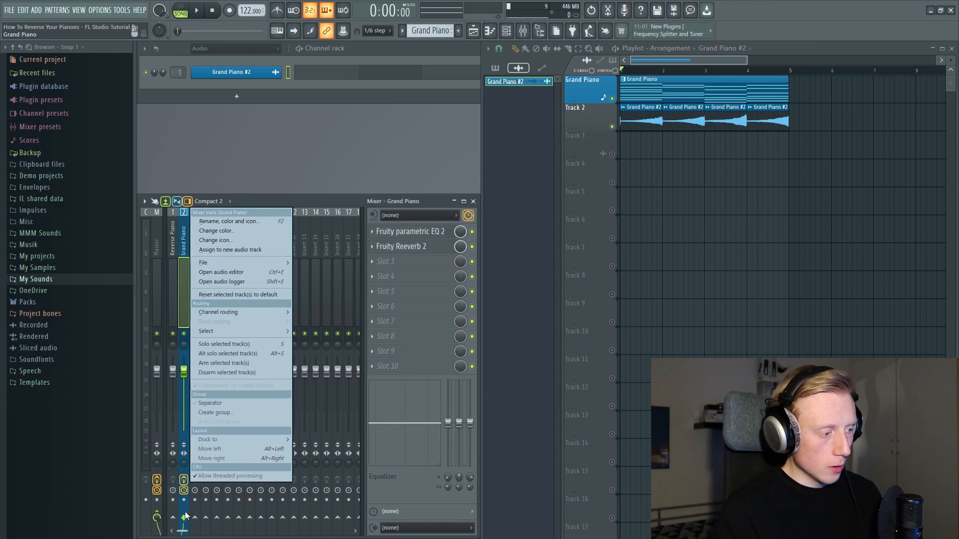
left_click(166, 331)
left_click(173, 294)
left_click(182, 278)
left_click(174, 295)
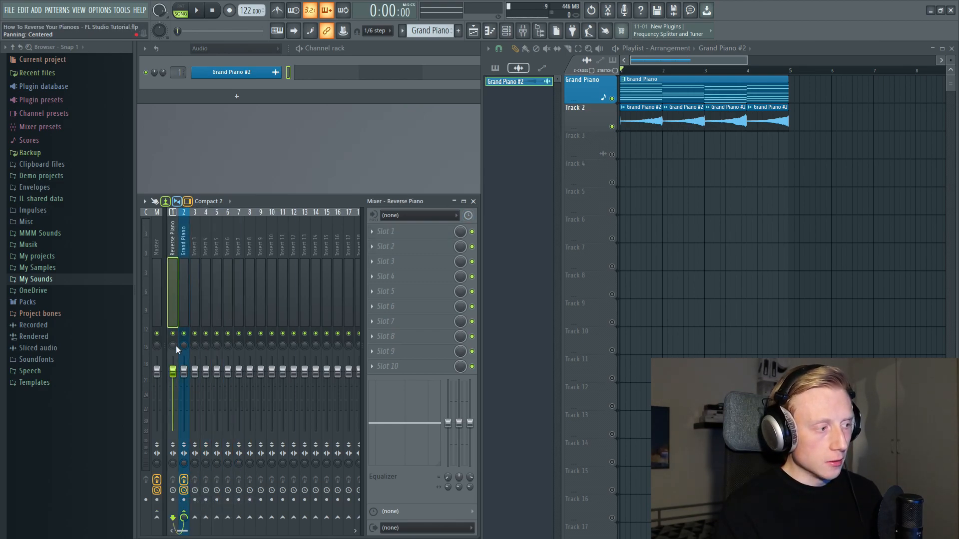
- Compare the two piano mixer tracks and play the arrangement to check the reversed piano's new routing
left_click(185, 269)
left_click(175, 271)
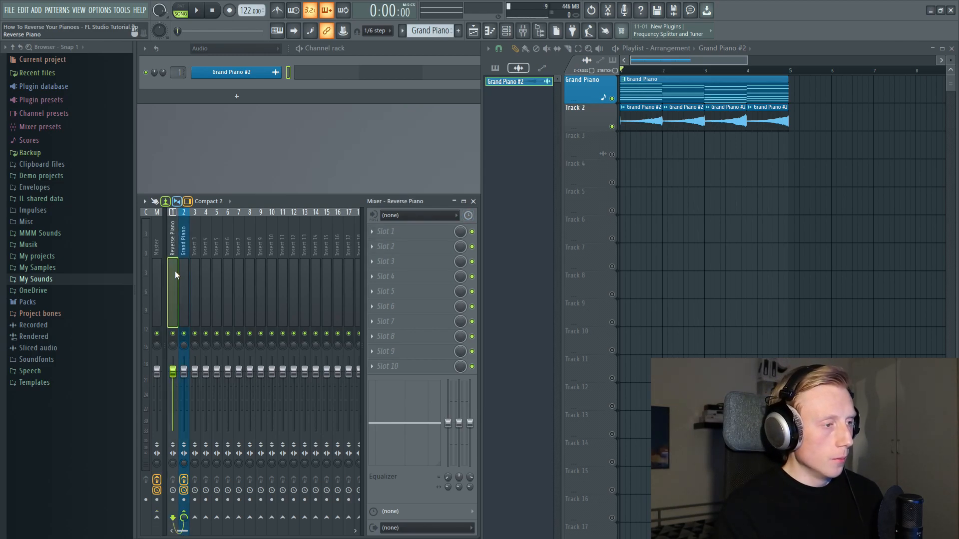
key("space")
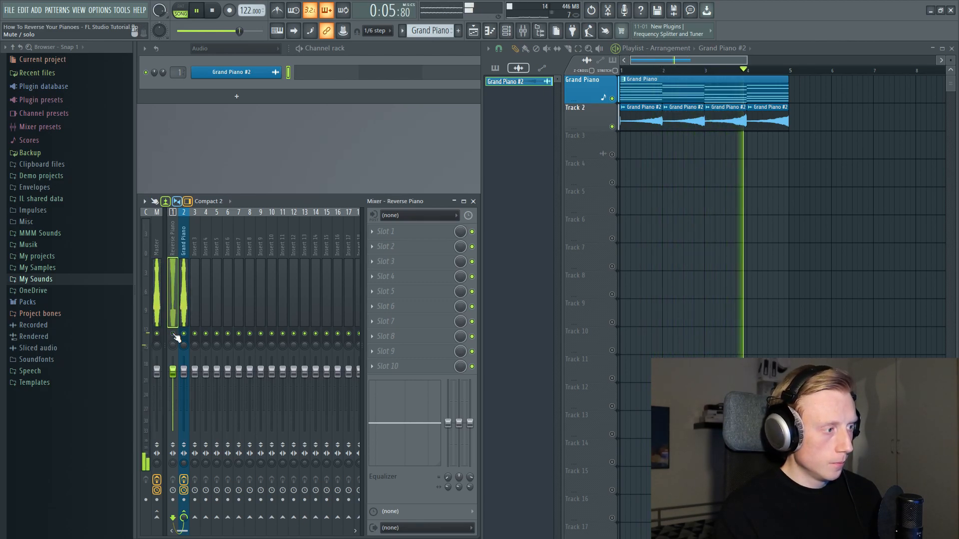
key("space")
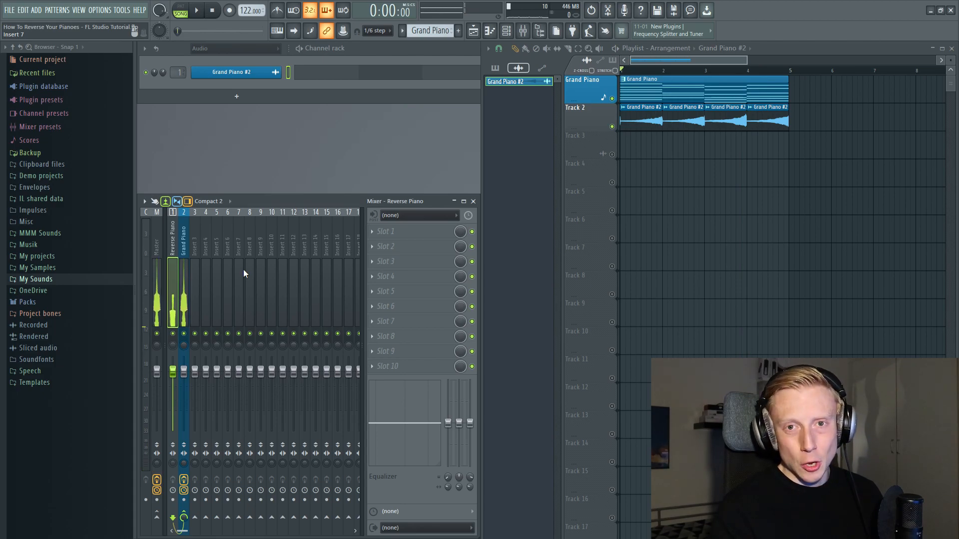